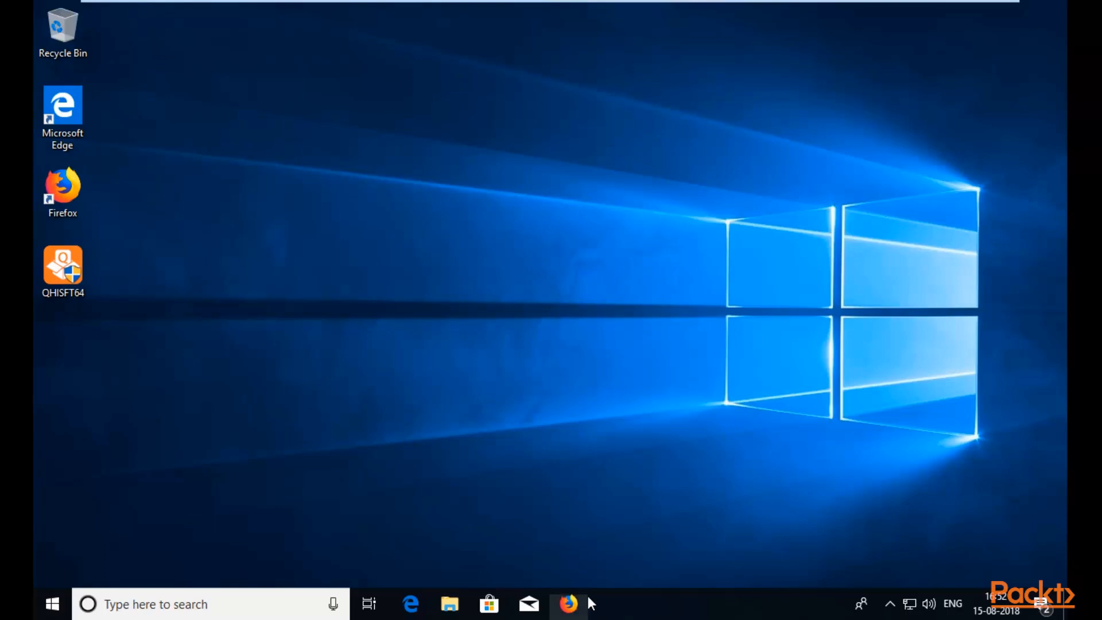
# Open Firefox and search Google for "download vmware workstation".
pyautogui.click(568, 602)
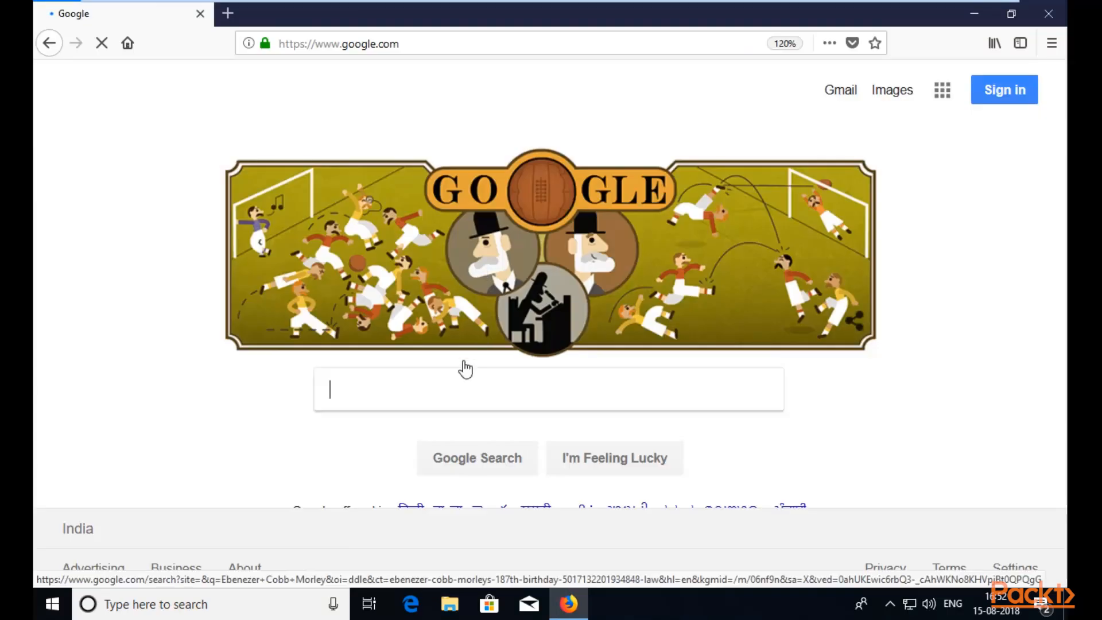
pyautogui.write('dow')
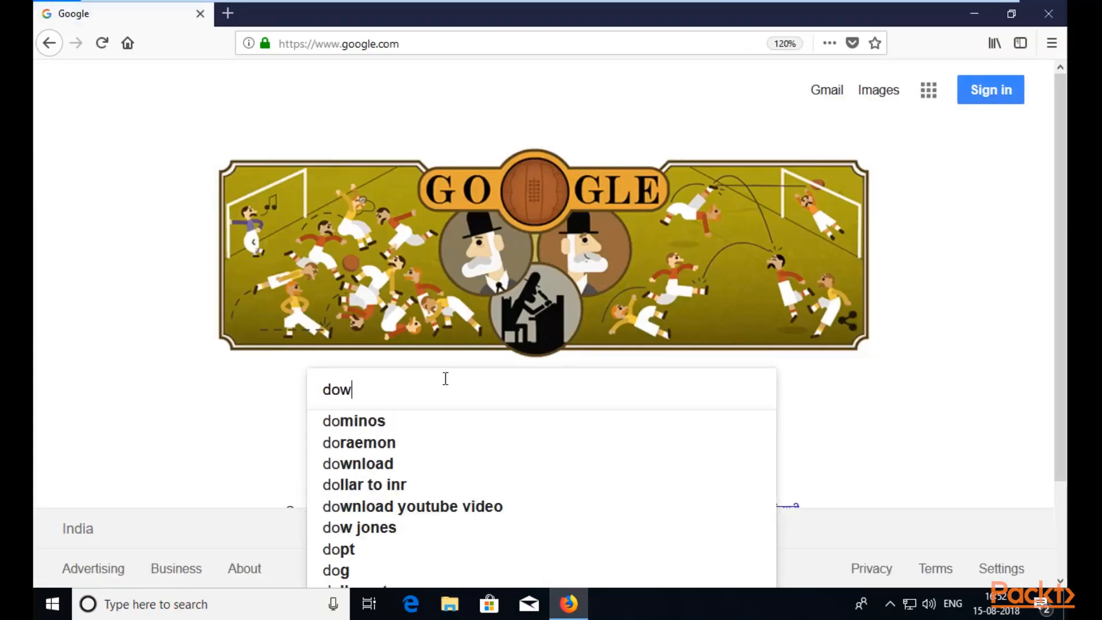
pyautogui.write('nload vmw')
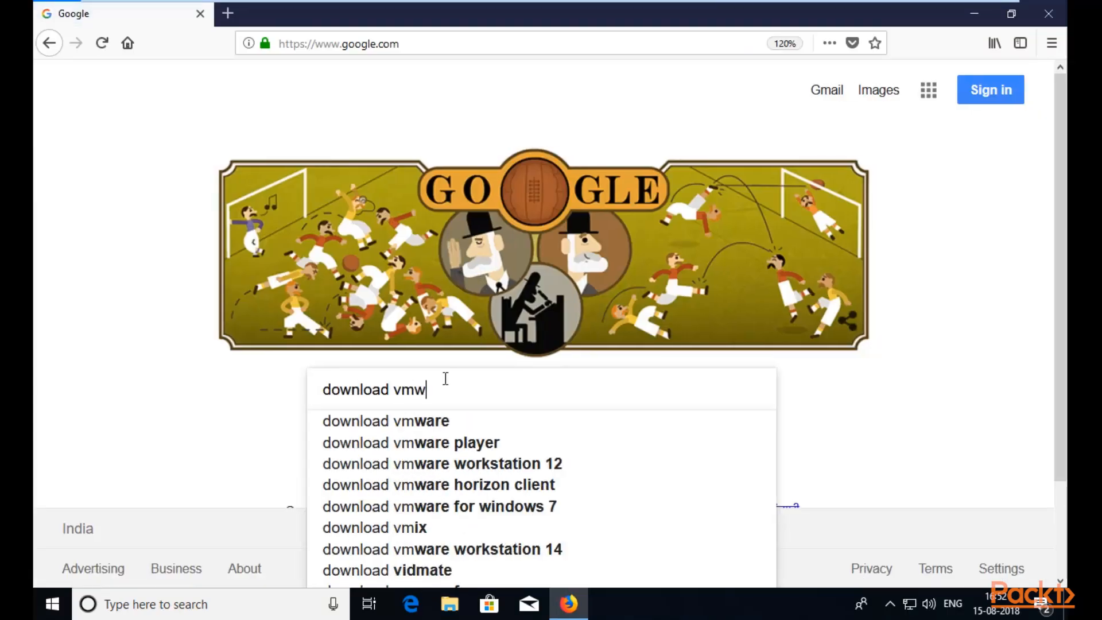
pyautogui.write('are workstation')
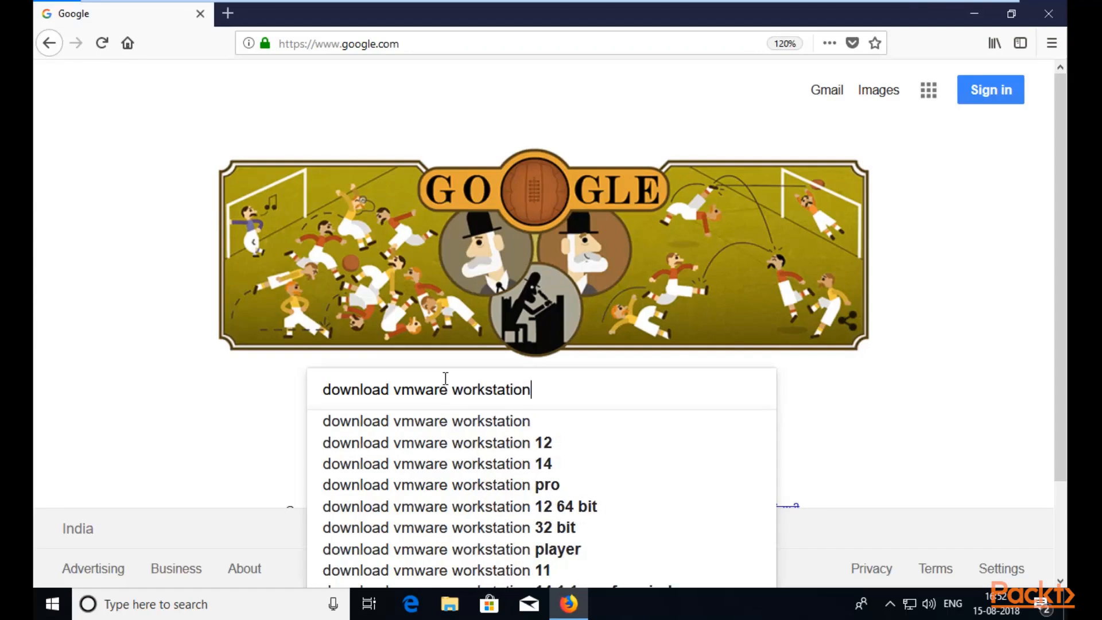
pyautogui.press('Return')
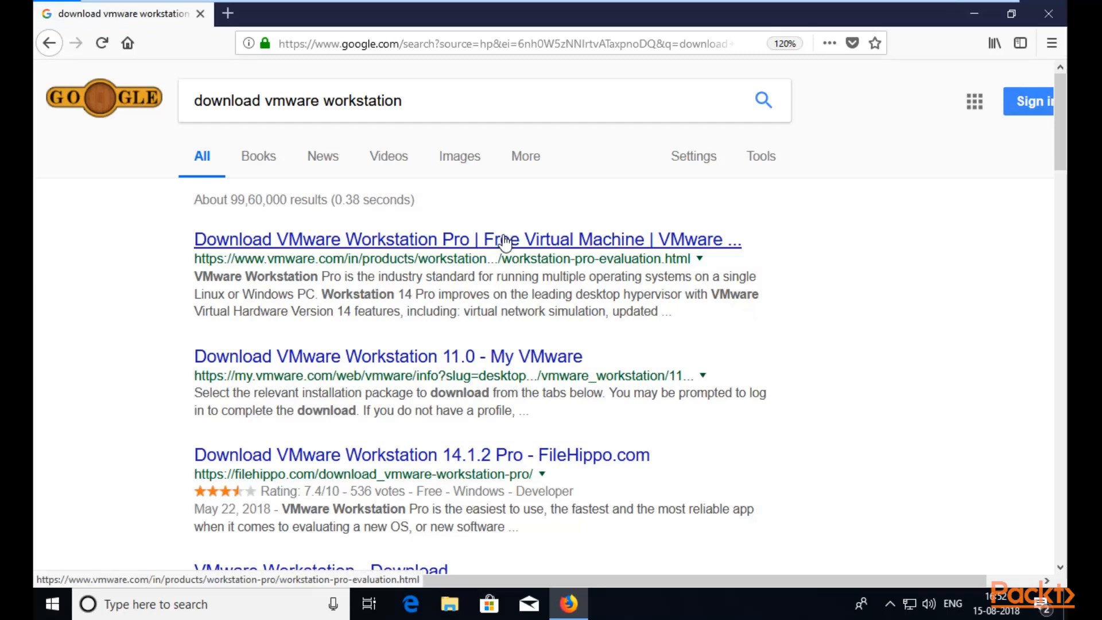
# From VMware's Workstation Pro evaluation page, download the Workstation 14 Pro for Windows installer and save the file.
pyautogui.click(388, 244)
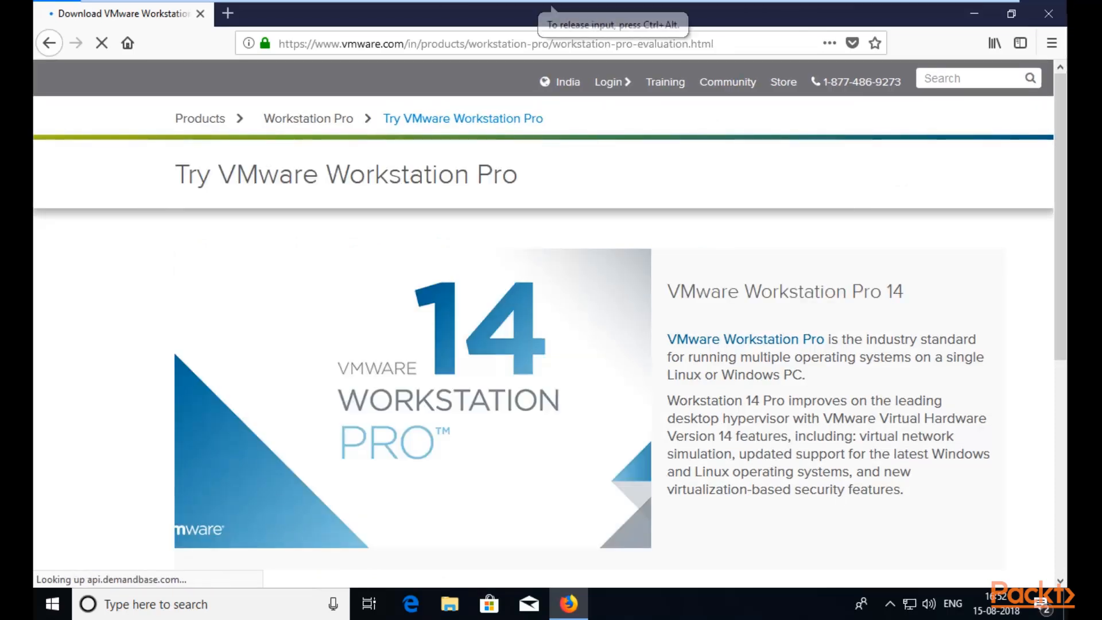
pyautogui.scroll(-6, 892, 260)
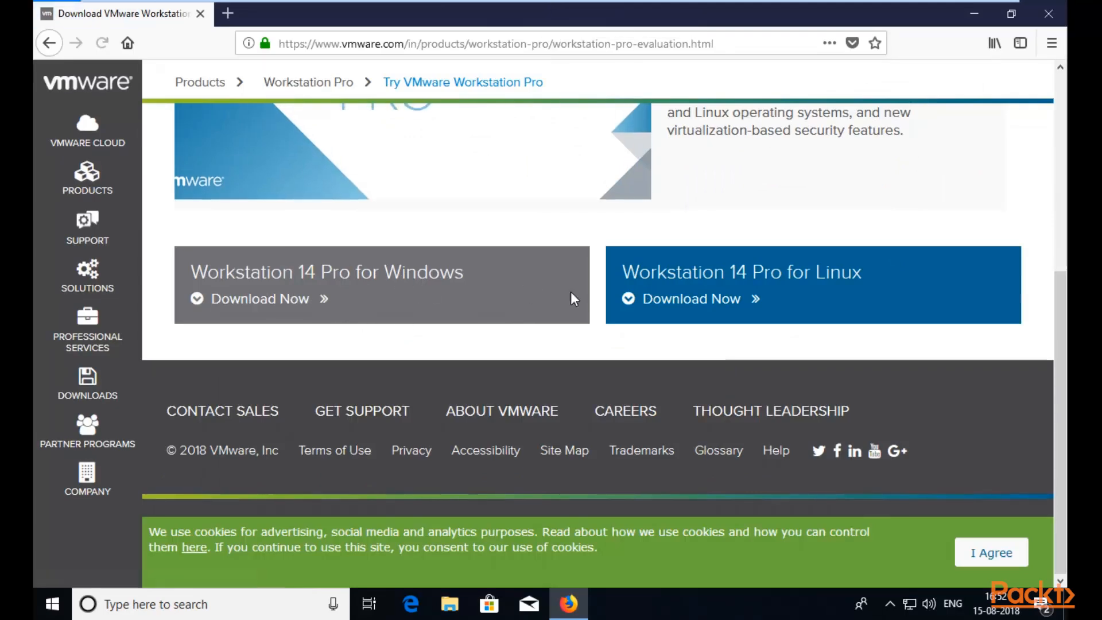
pyautogui.scroll(4, 852, 275)
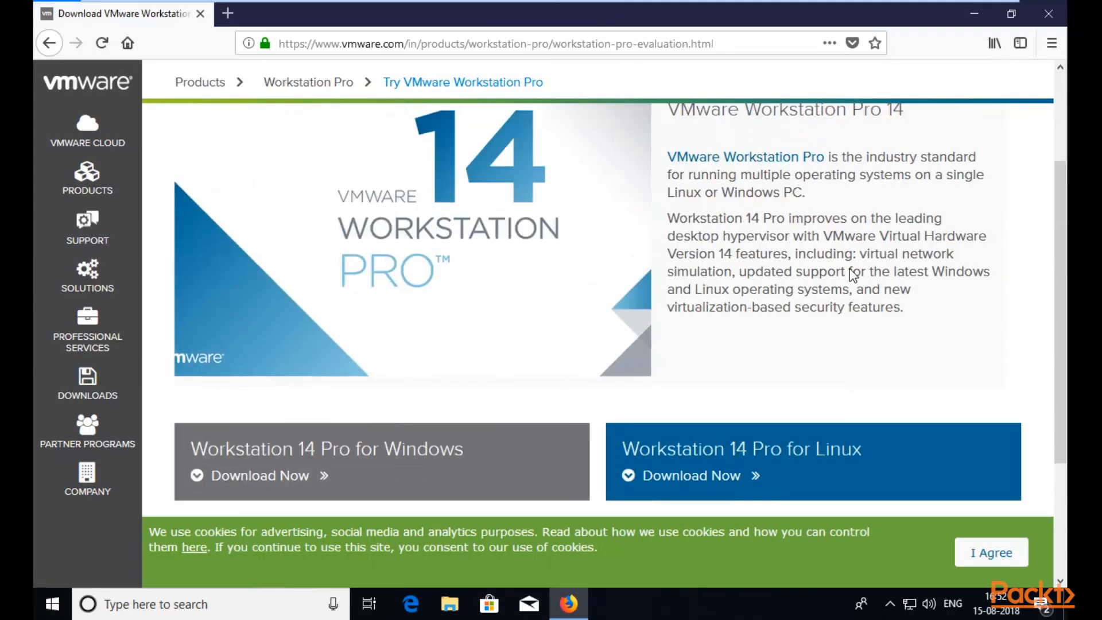
pyautogui.scroll(-2, 852, 274)
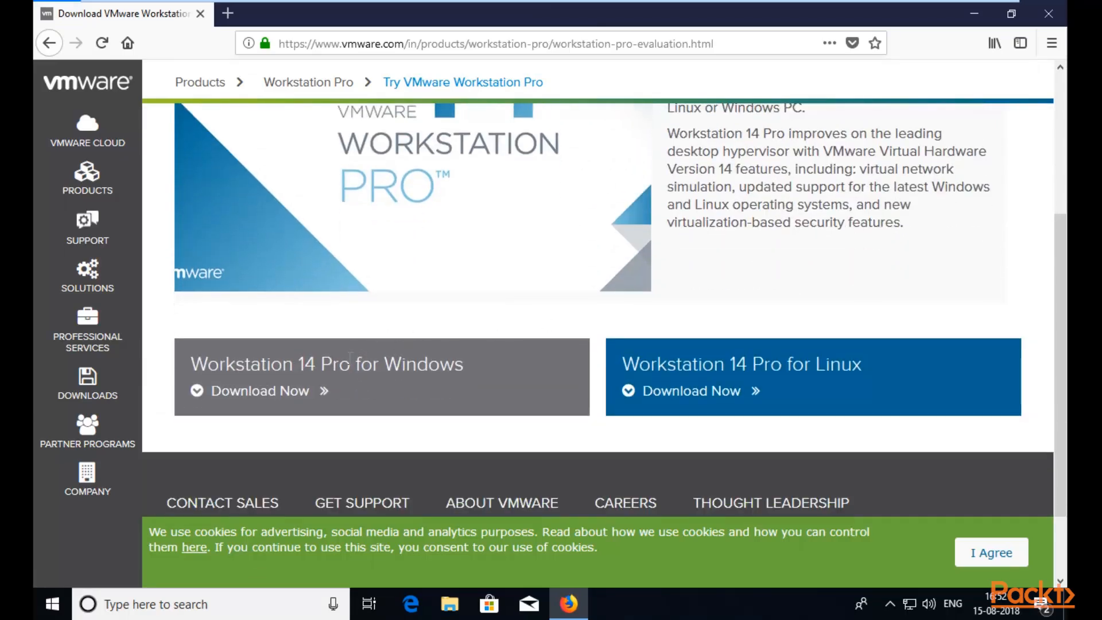
pyautogui.click(287, 396)
pyautogui.moveTo(394, 160); pyautogui.dragTo(494, 126)
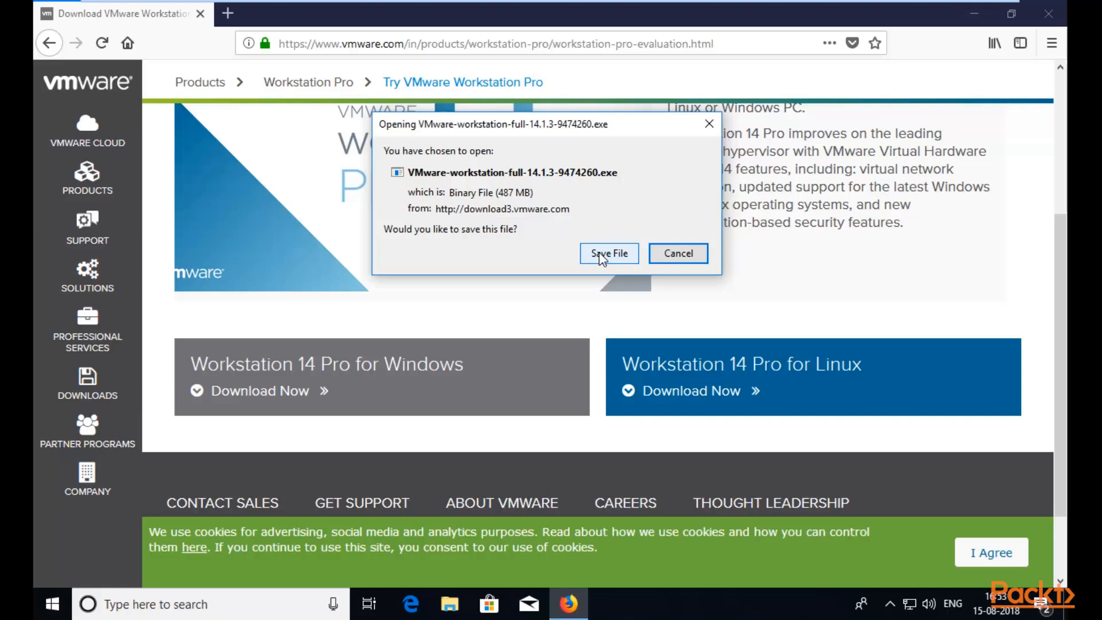
pyautogui.click(601, 254)
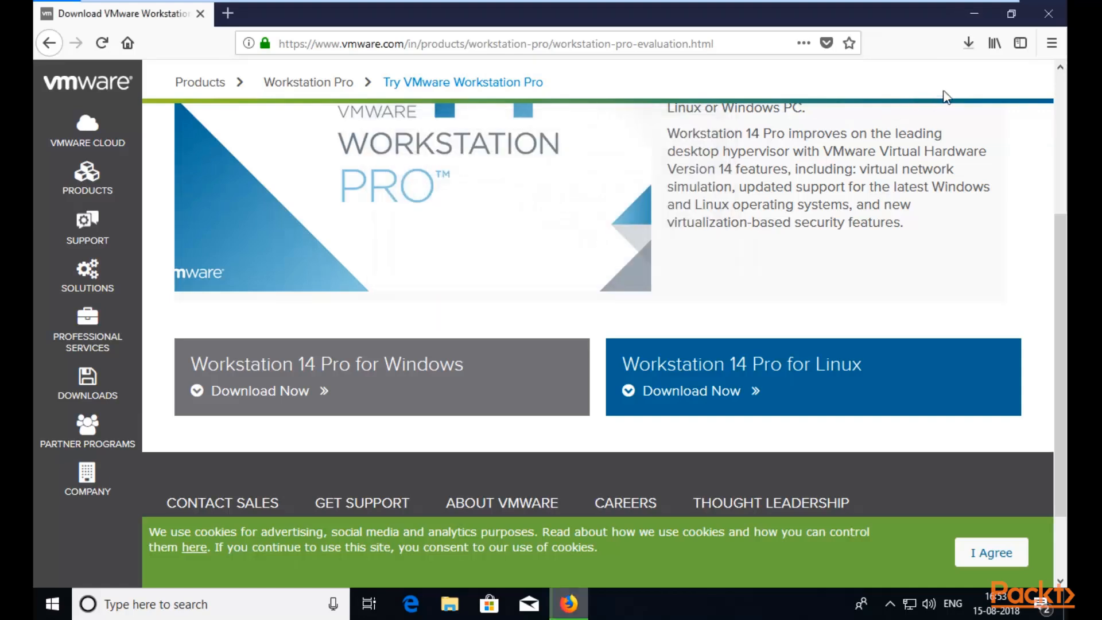
pyautogui.click(969, 45)
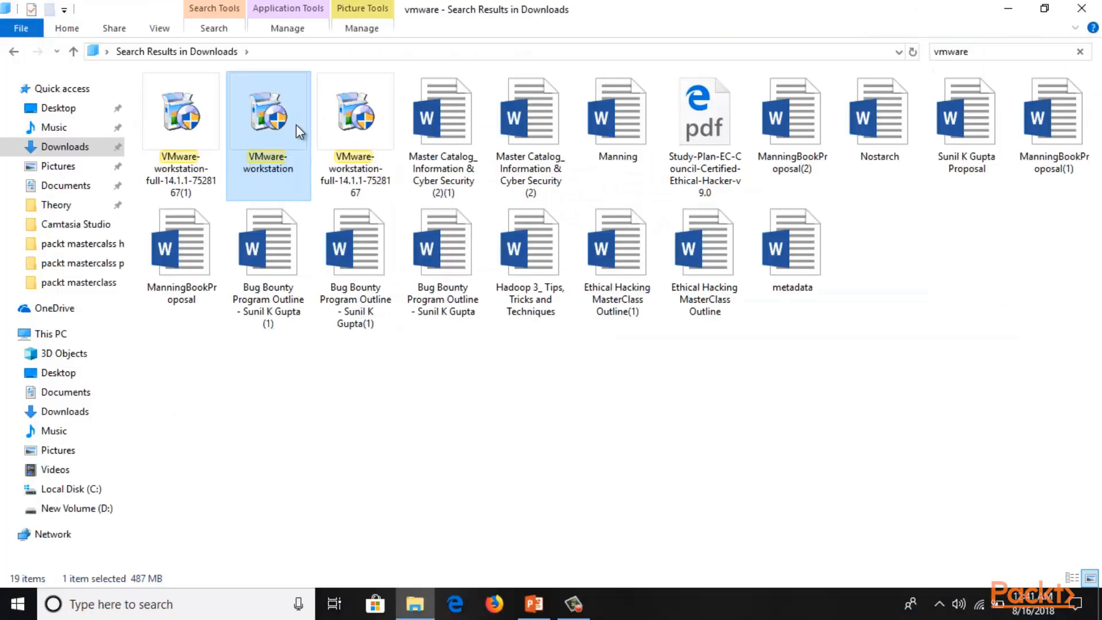
# Run the VMware-workstation installer from the Downloads search results and bring up its setup wizard.
pyautogui.click(358, 414)
pyautogui.click(273, 150)
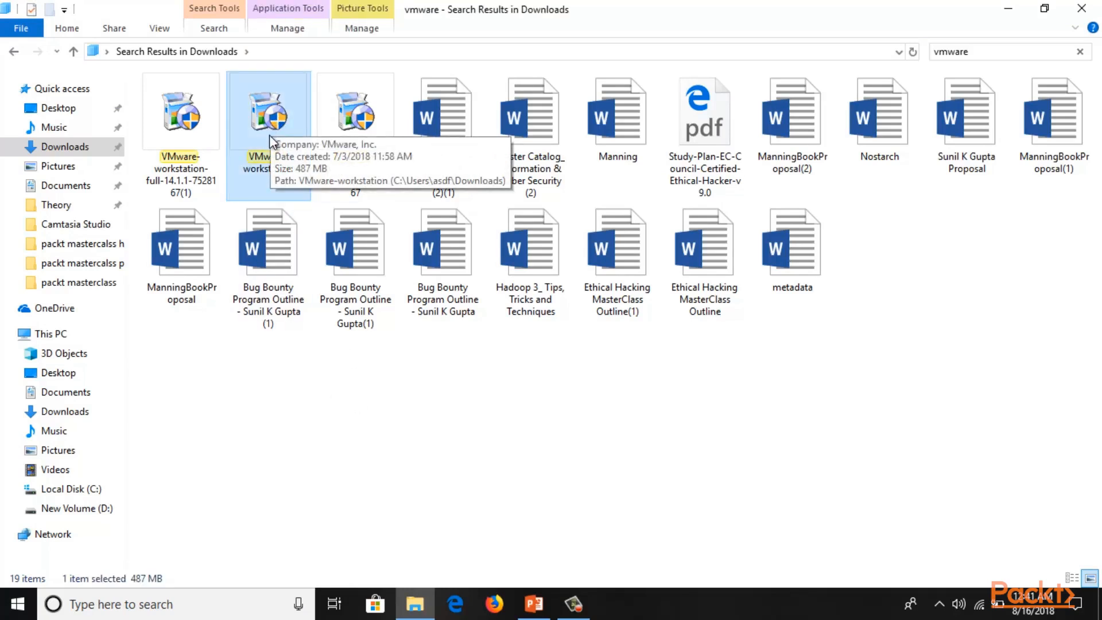
pyautogui.doubleClick(271, 133)
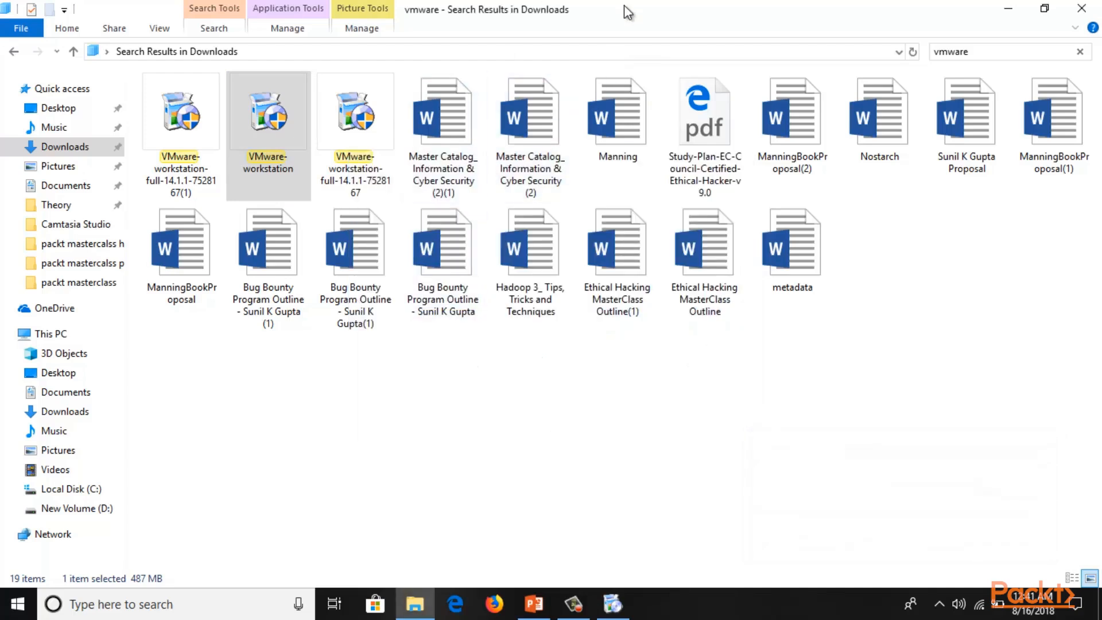
pyautogui.click(628, 609)
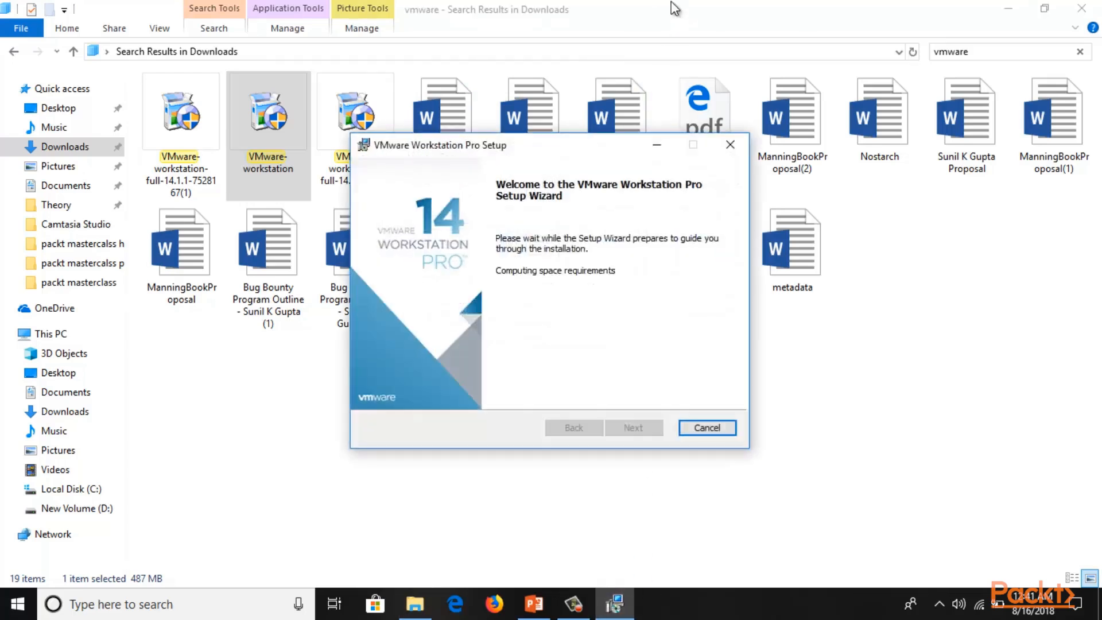
# Proceed past the VMware Workstation Pro setup welcome page and accept the license agreement.
pyautogui.moveTo(588, 151); pyautogui.dragTo(535, 87)
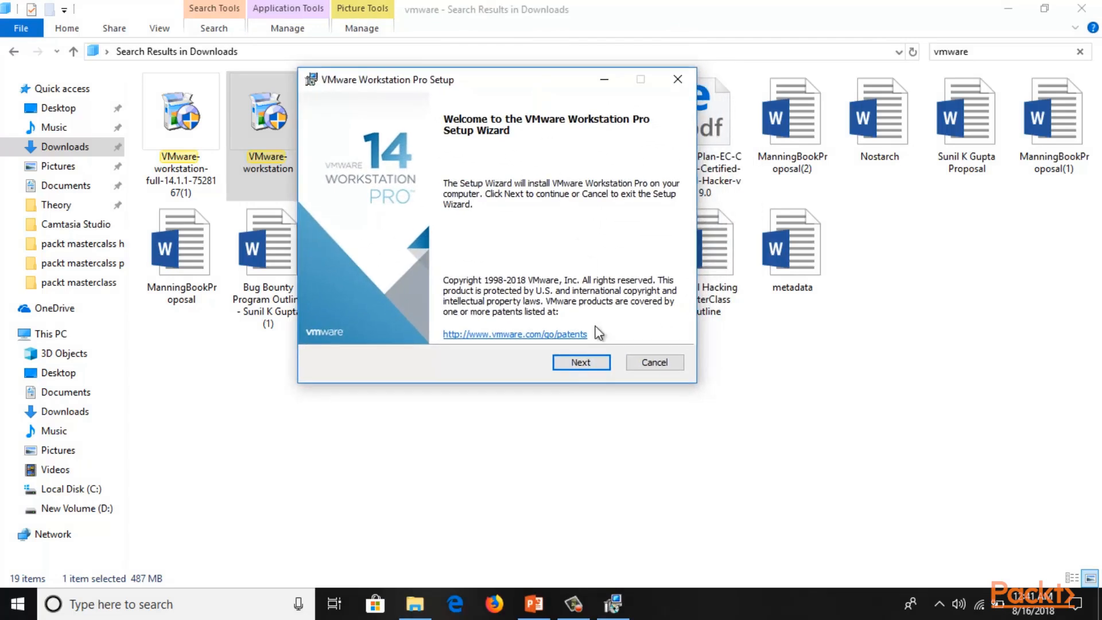
pyautogui.click(581, 363)
pyautogui.click(343, 326)
pyautogui.click(580, 362)
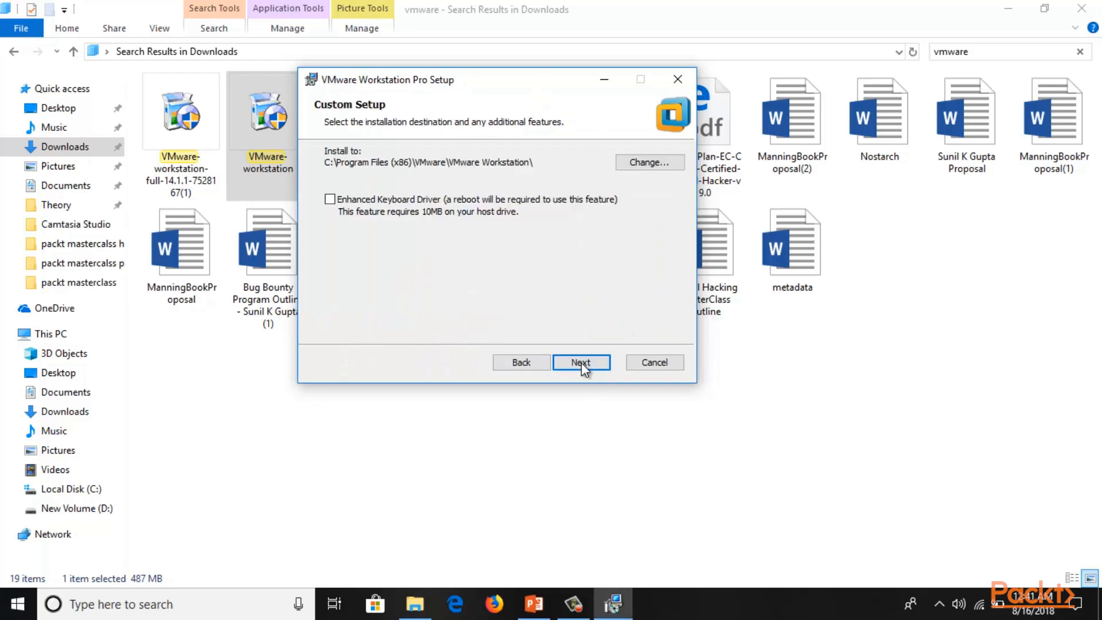
# Install VMware Workstation Pro with the default destination, Enhanced Keyboard Driver off, and desktop and Start Menu shortcuts.
pyautogui.click(580, 362)
pyautogui.click(587, 361)
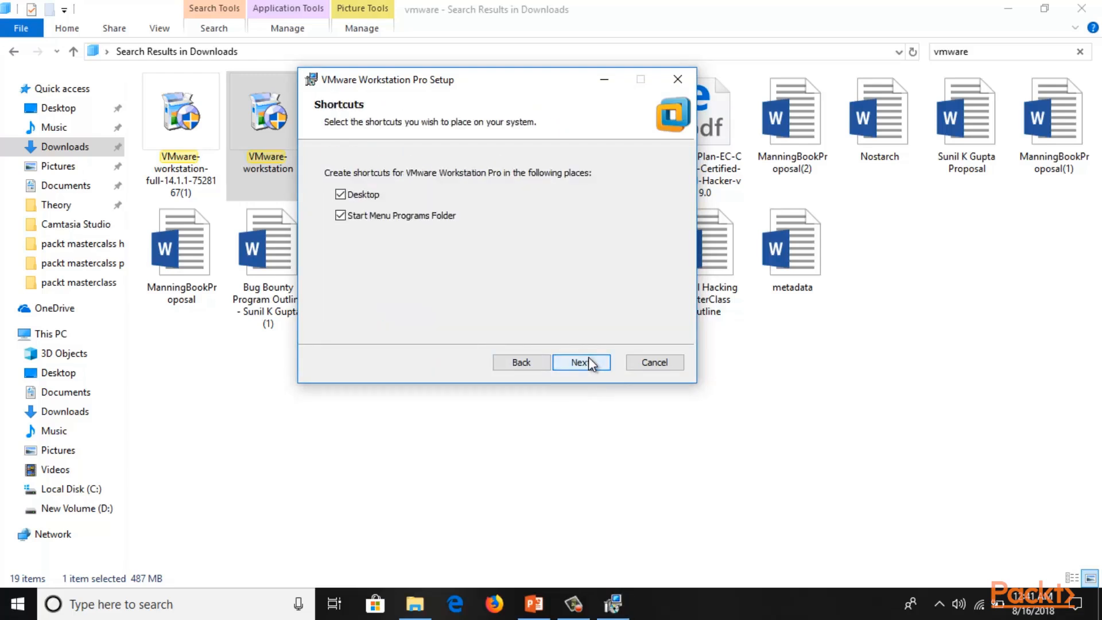
pyautogui.click(577, 362)
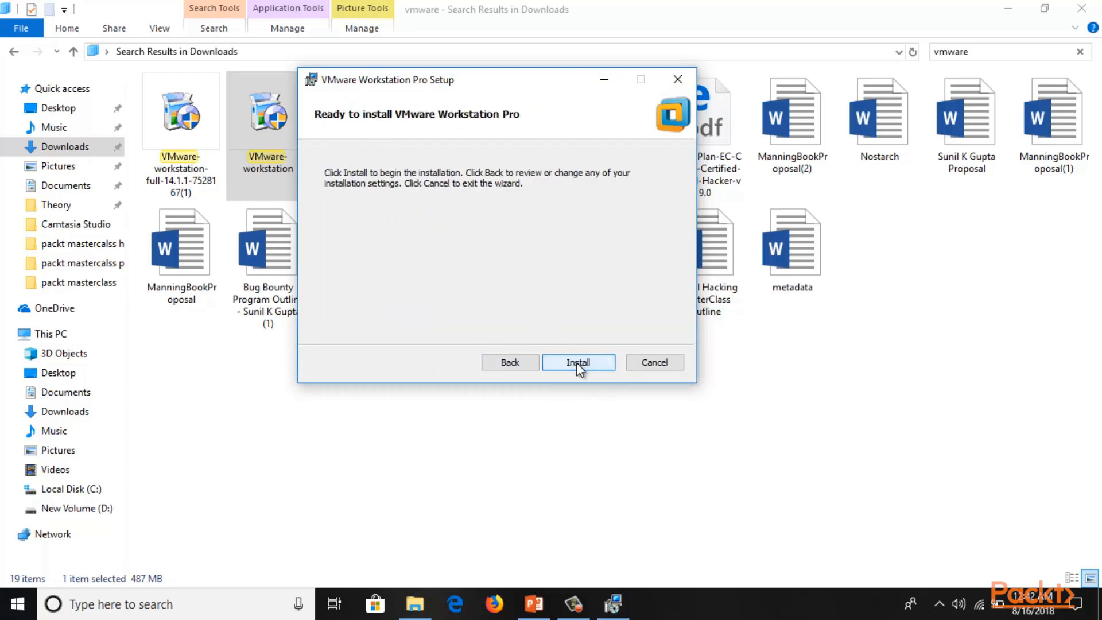
pyautogui.click(576, 363)
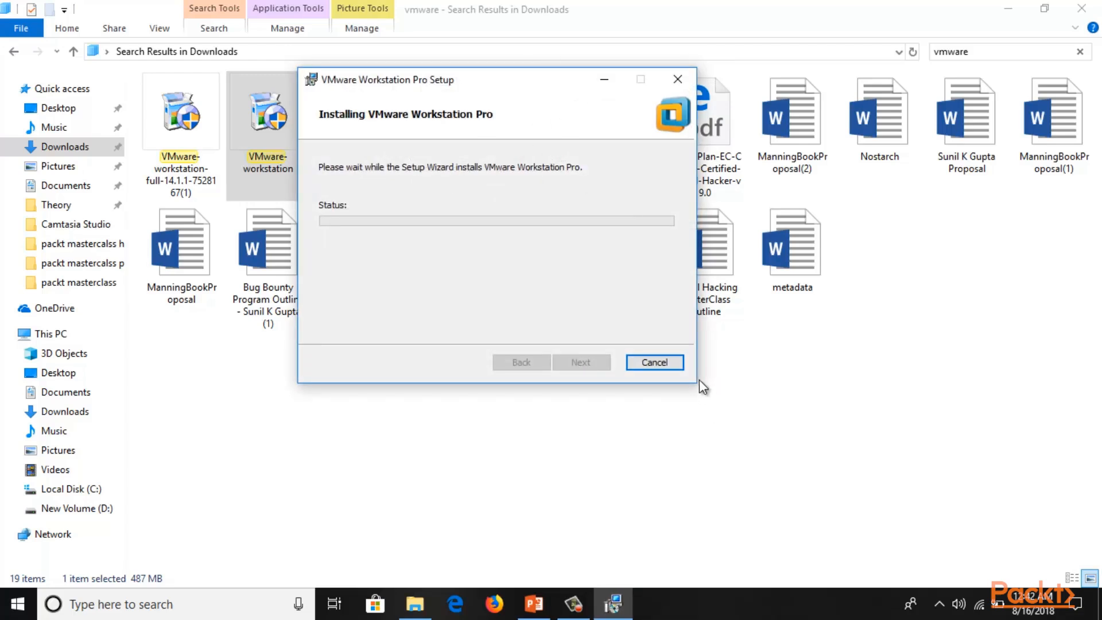
# Finish the completed VMware Workstation Pro setup wizard without entering a license key.
pyautogui.moveTo(406, 88); pyautogui.dragTo(377, 49)
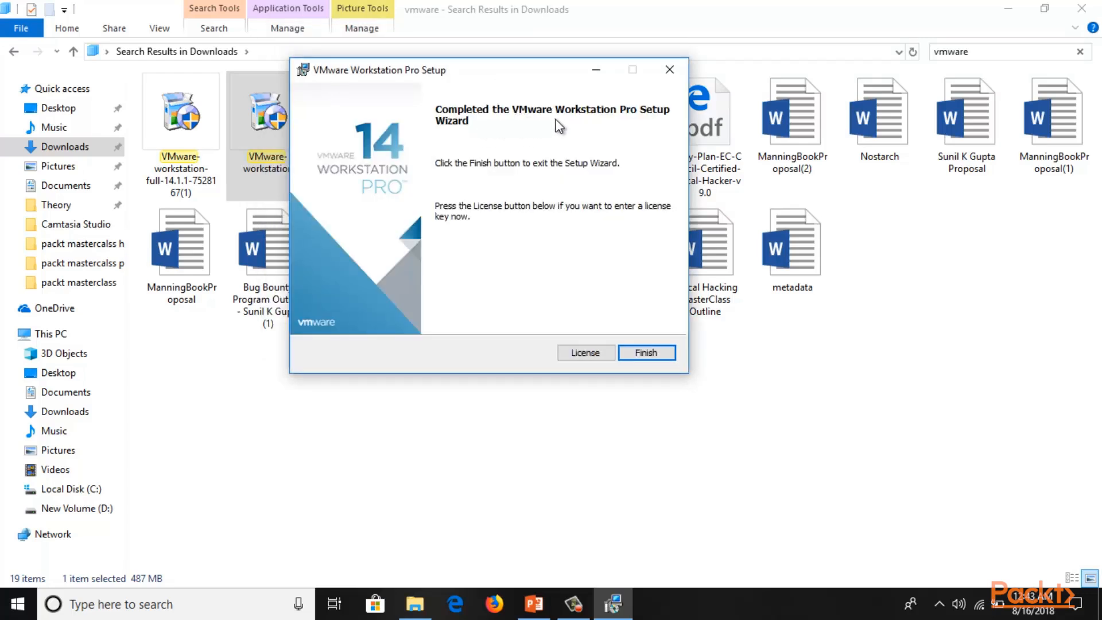
pyautogui.moveTo(516, 72); pyautogui.dragTo(514, 54)
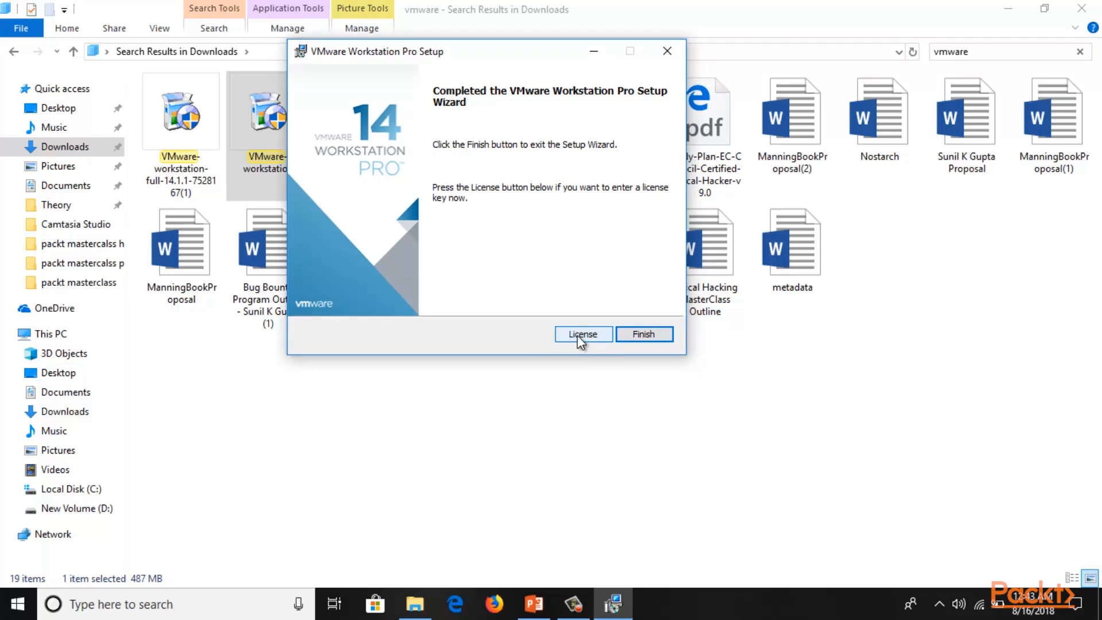
pyautogui.moveTo(534, 49); pyautogui.dragTo(526, 51)
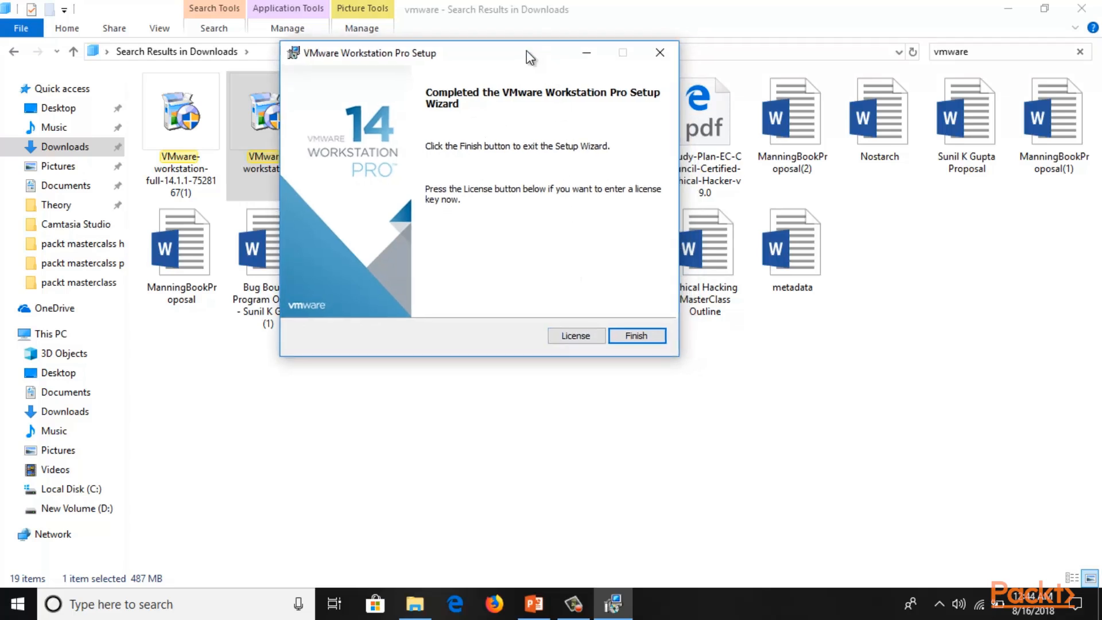
pyautogui.click(634, 336)
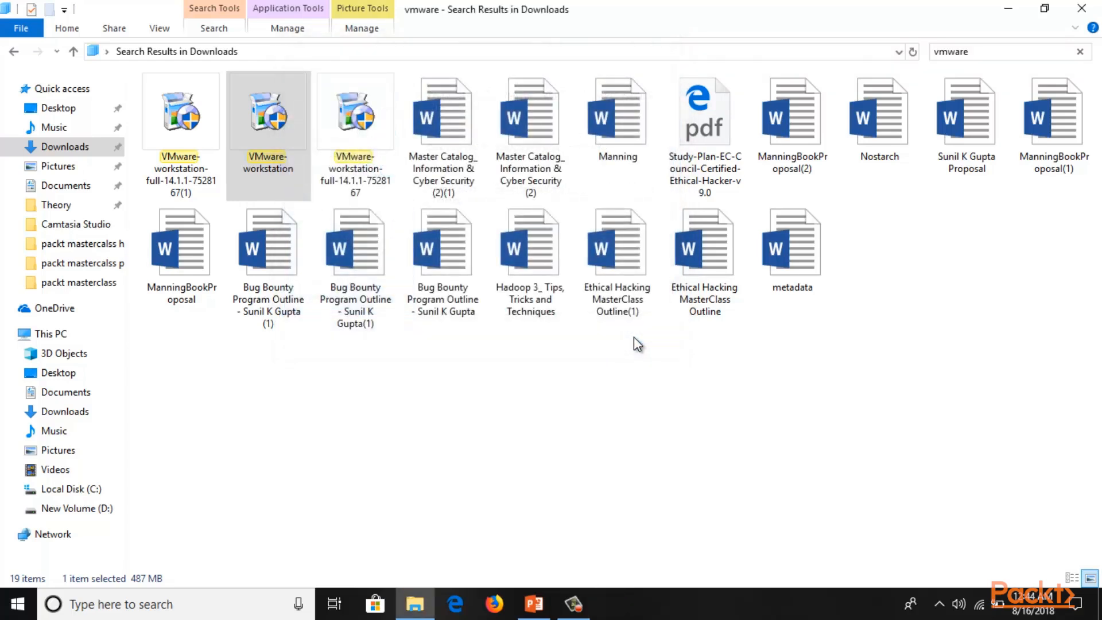
# Search Windows for "vmwa" and launch VMware Workstation Pro.
pyautogui.click(20, 609)
pyautogui.write('vmwa')
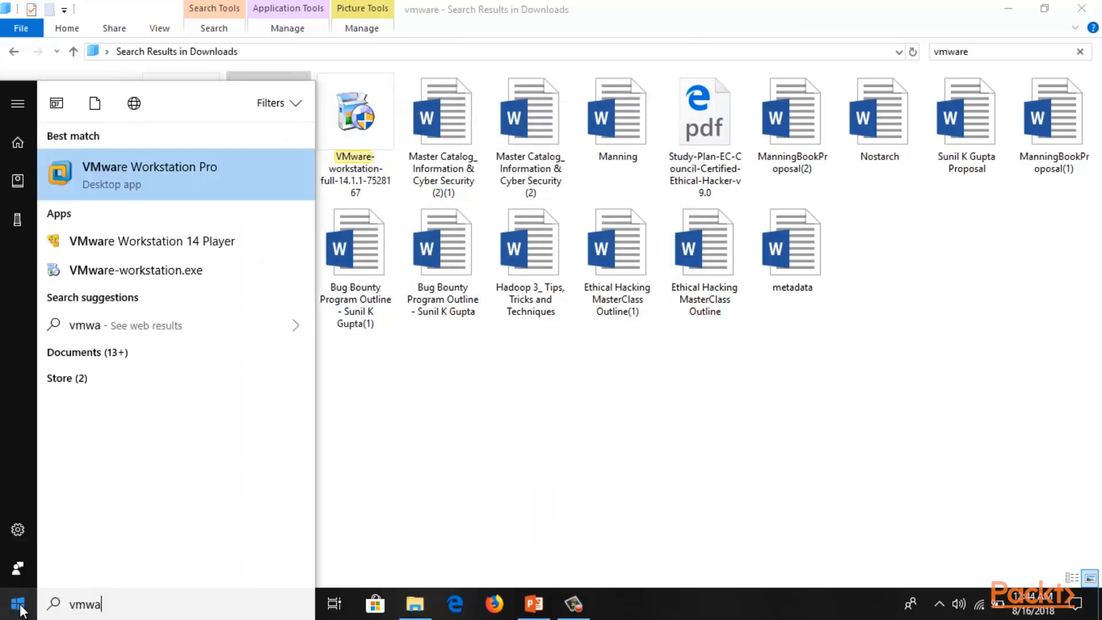
pyautogui.click(160, 174)
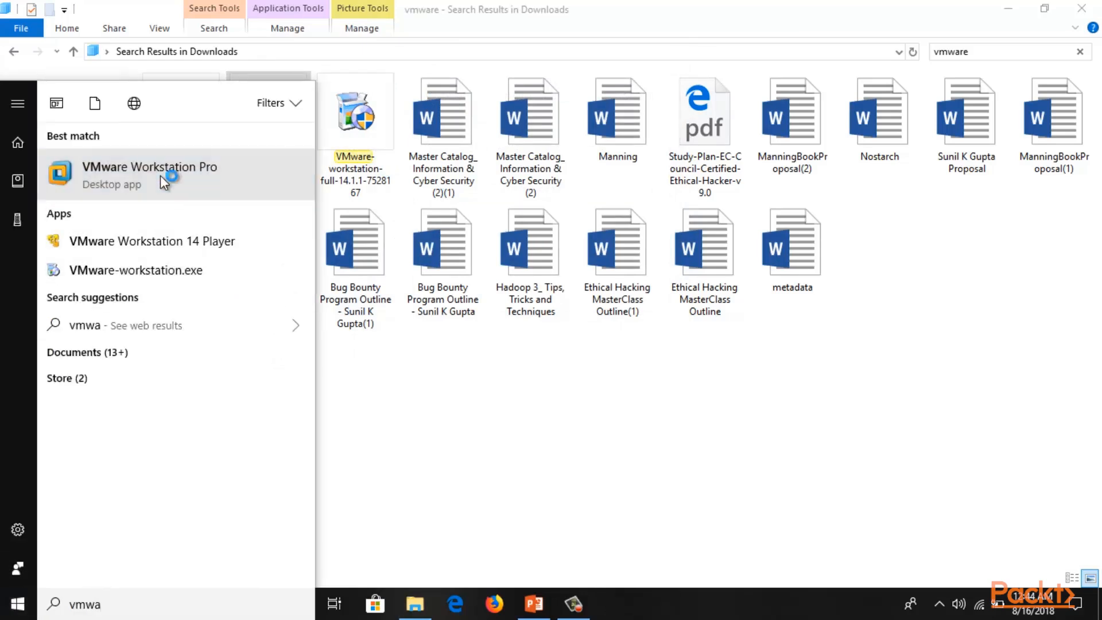